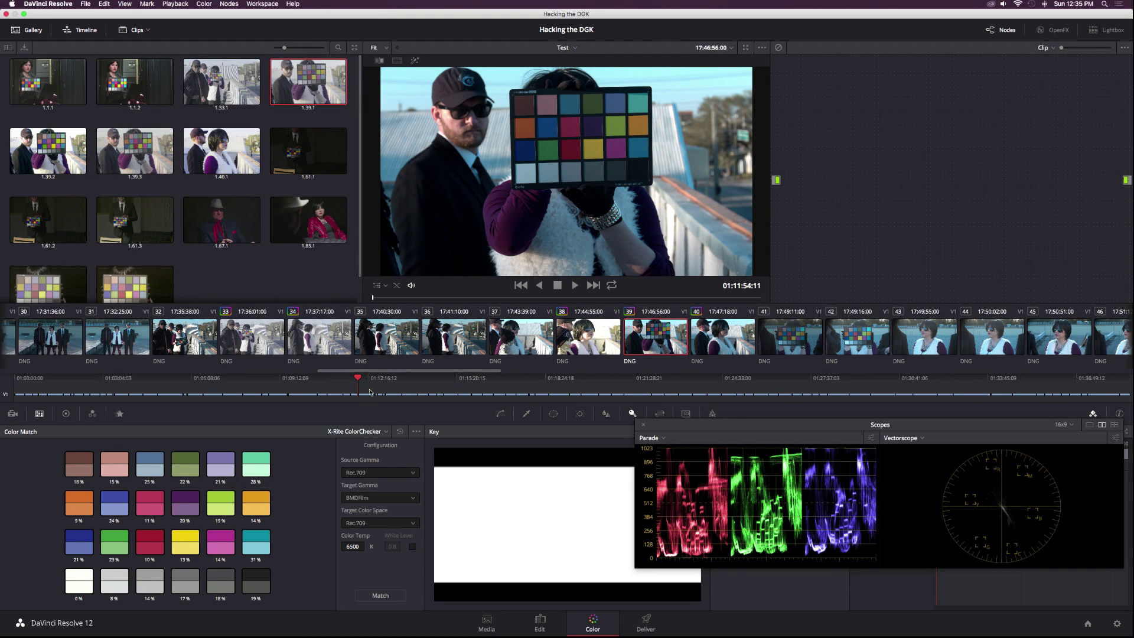
Step: Try the ChromaDuMonde 24+4 chart type, then return to the X-Rite ColorChecker chart
{"action": "left_click", "coordinate": [371, 432]}
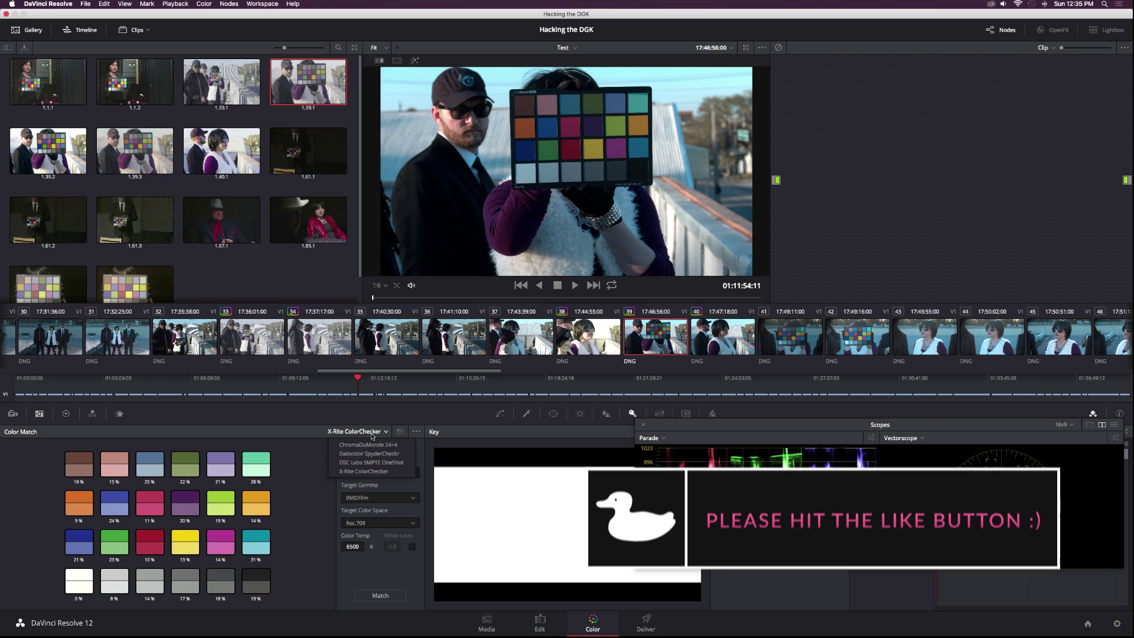
{"action": "left_click", "coordinate": [361, 444]}
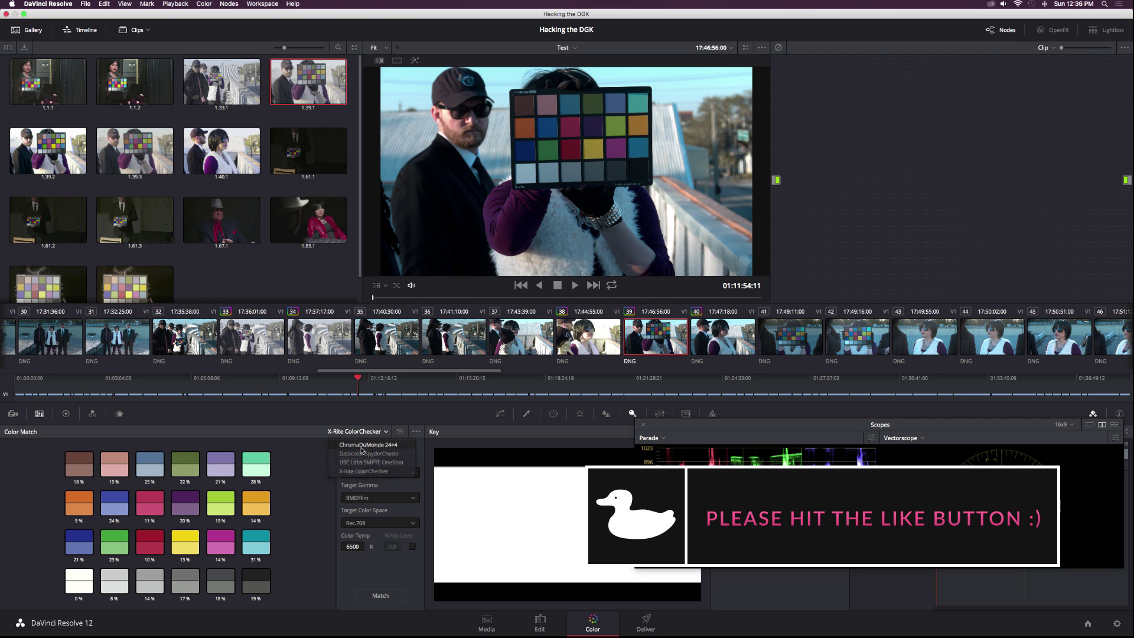
{"action": "left_click", "coordinate": [343, 432]}
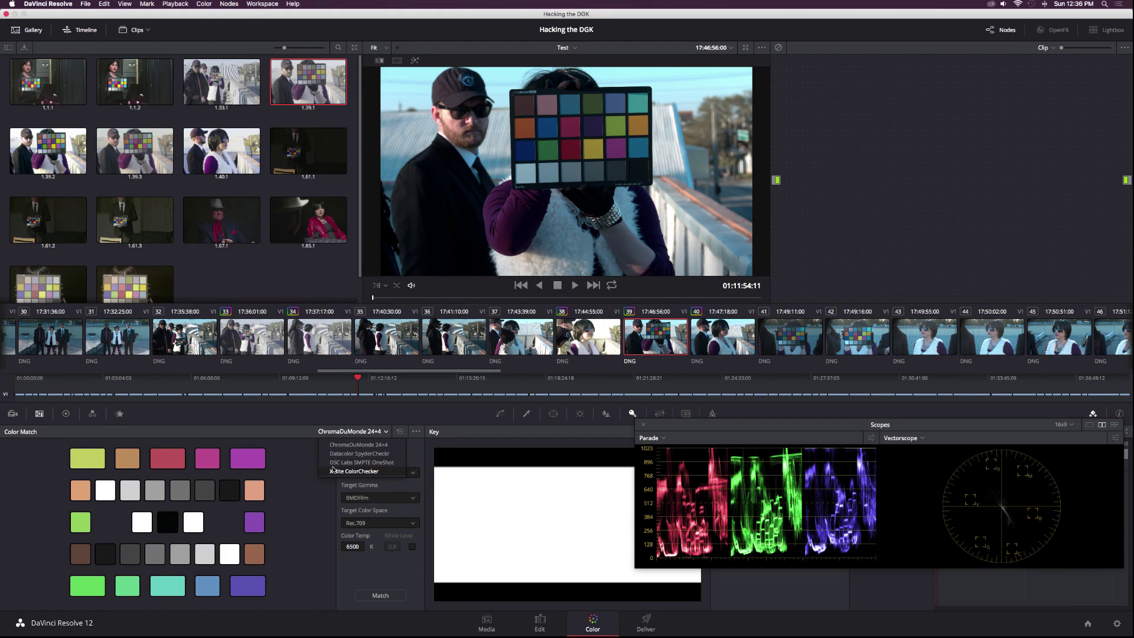
{"action": "left_click", "coordinate": [346, 473]}
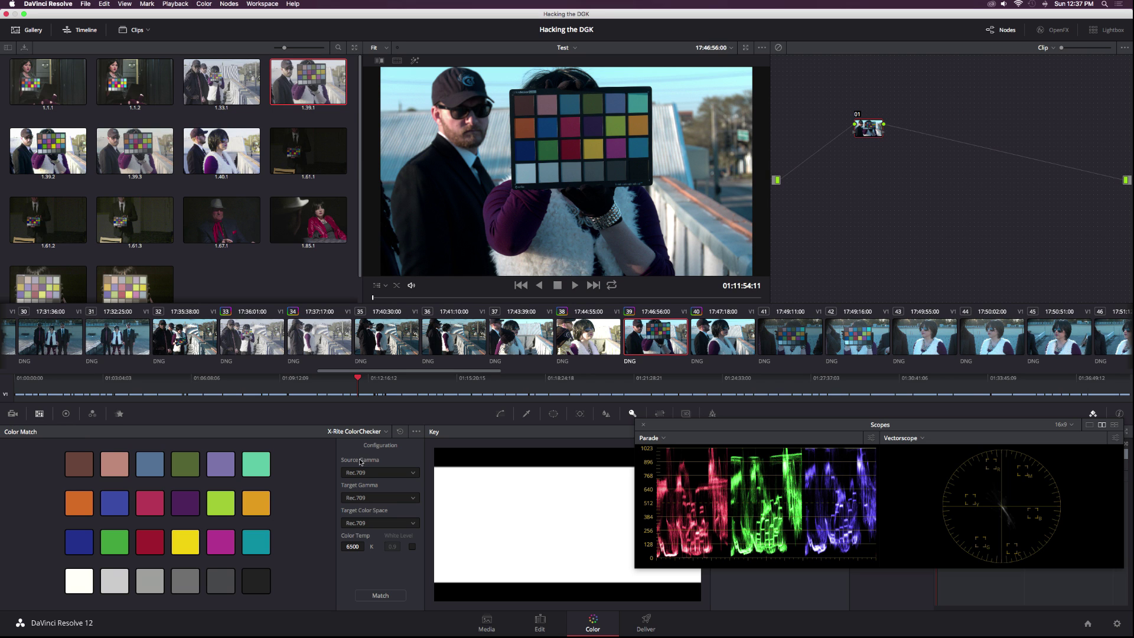
Step: Turn on the Color Chart viewer overlay and fit its grid corners over the held ColorChecker
{"action": "left_click", "coordinate": [377, 286]}
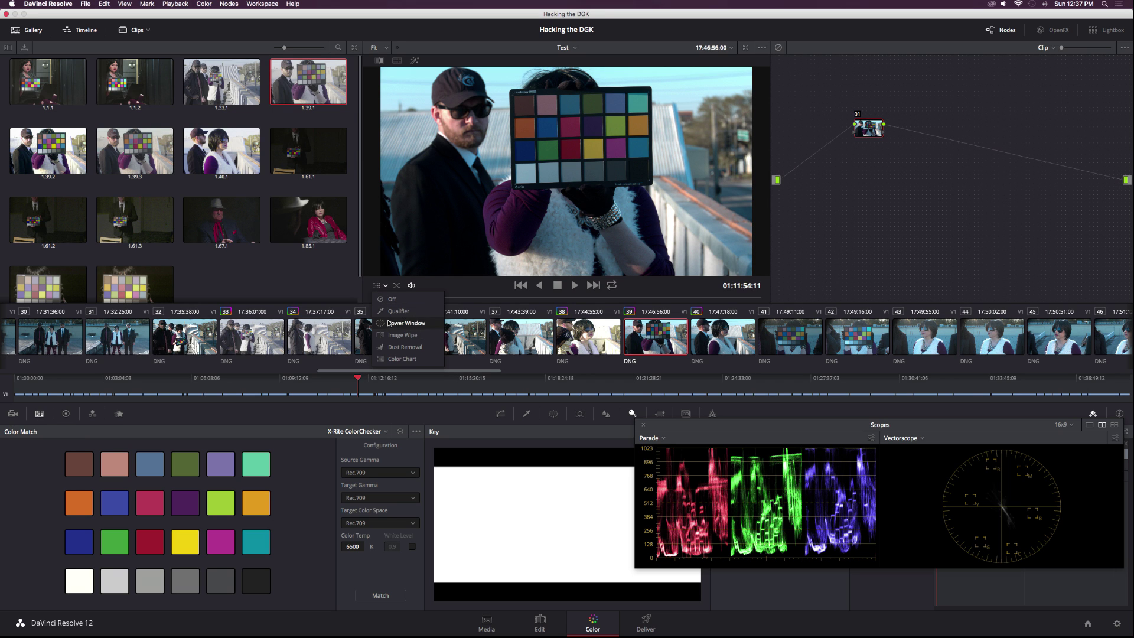
{"action": "left_click", "coordinate": [387, 360]}
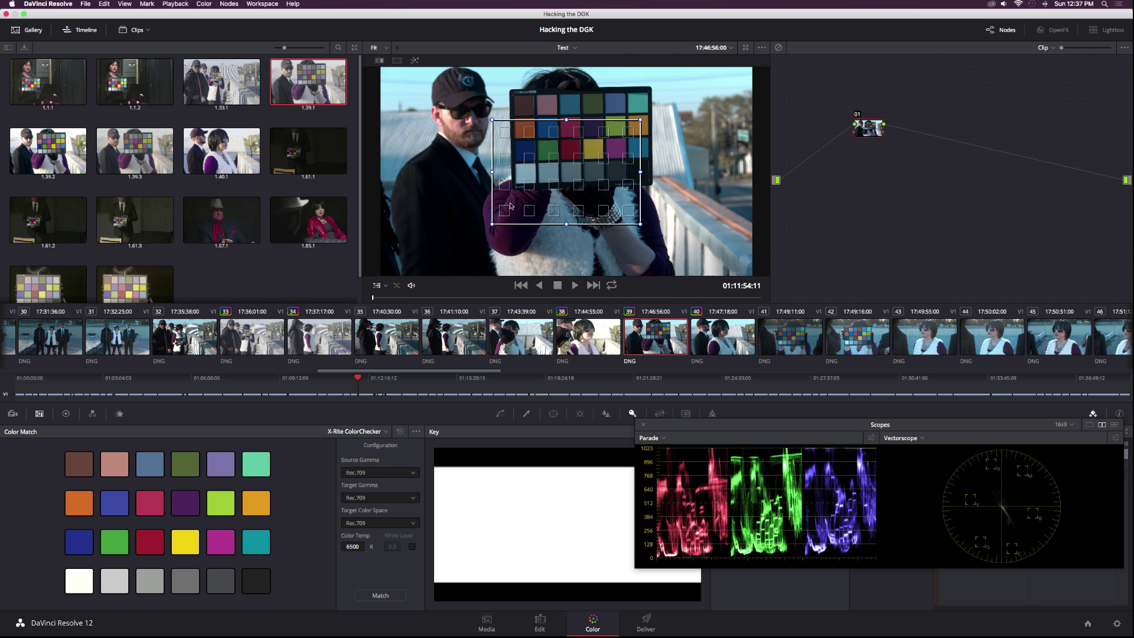
{"action": "left_click_drag", "start_coordinate": [585, 182], "coordinate": [603, 154]}
{"action": "left_click_drag", "start_coordinate": [659, 92], "coordinate": [649, 89]}
{"action": "left_click_drag", "start_coordinate": [659, 195], "coordinate": [650, 183]}
{"action": "left_click_drag", "start_coordinate": [511, 196], "coordinate": [514, 188]}
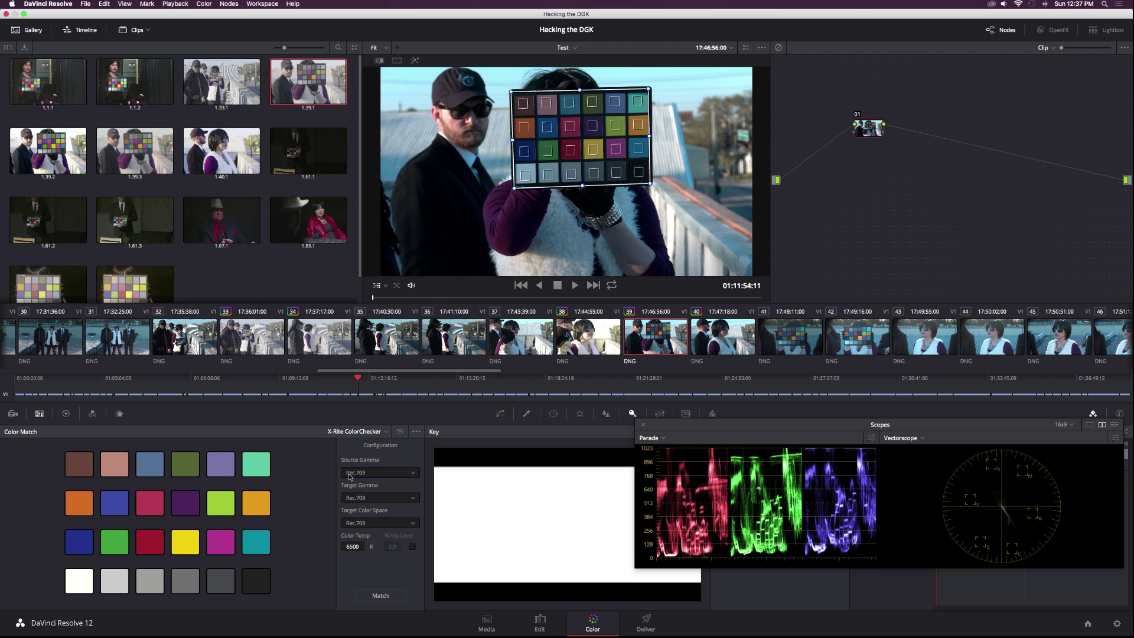
Step: Match using source gamma Rec.709, target gamma BMDFilm and target colour space Rec.709
{"action": "left_click", "coordinate": [363, 474]}
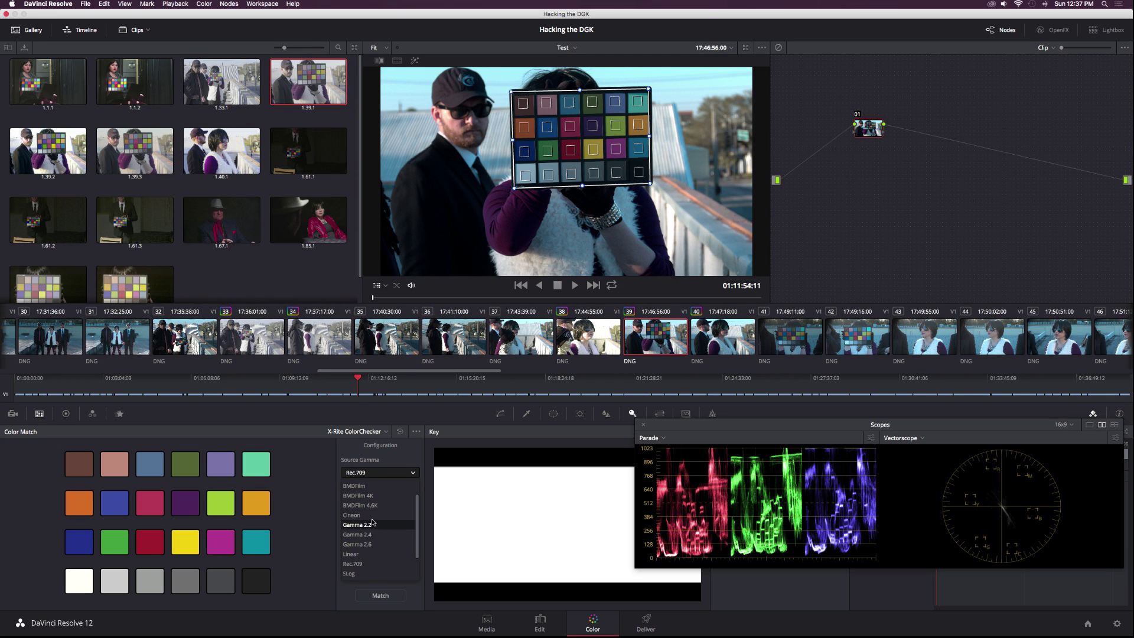
{"action": "left_click", "coordinate": [355, 564]}
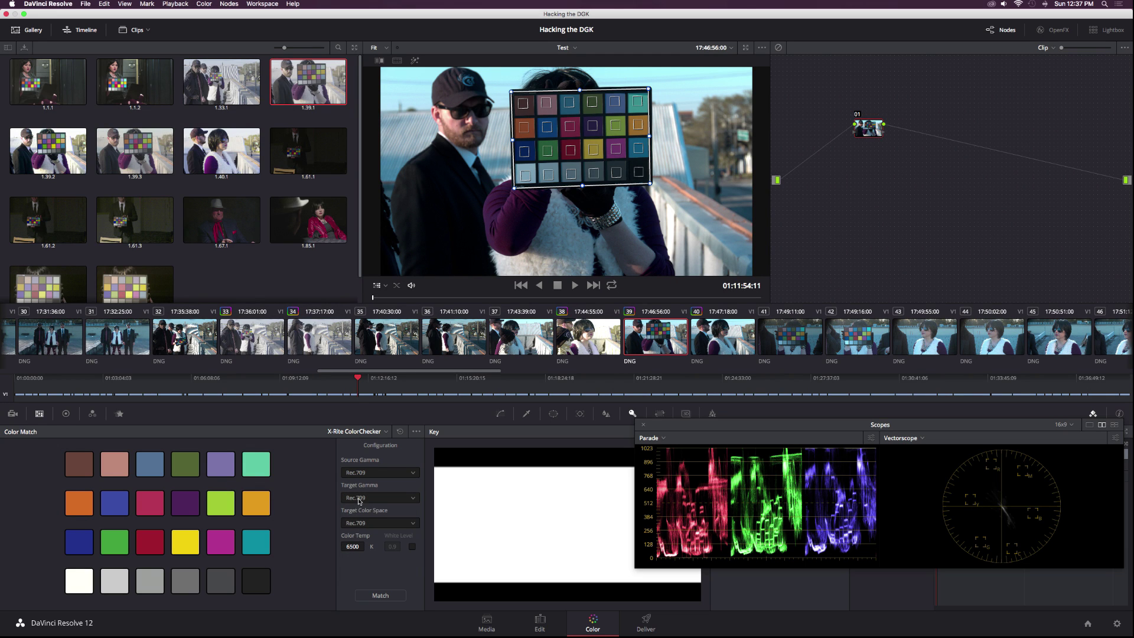
{"action": "left_click", "coordinate": [359, 497]}
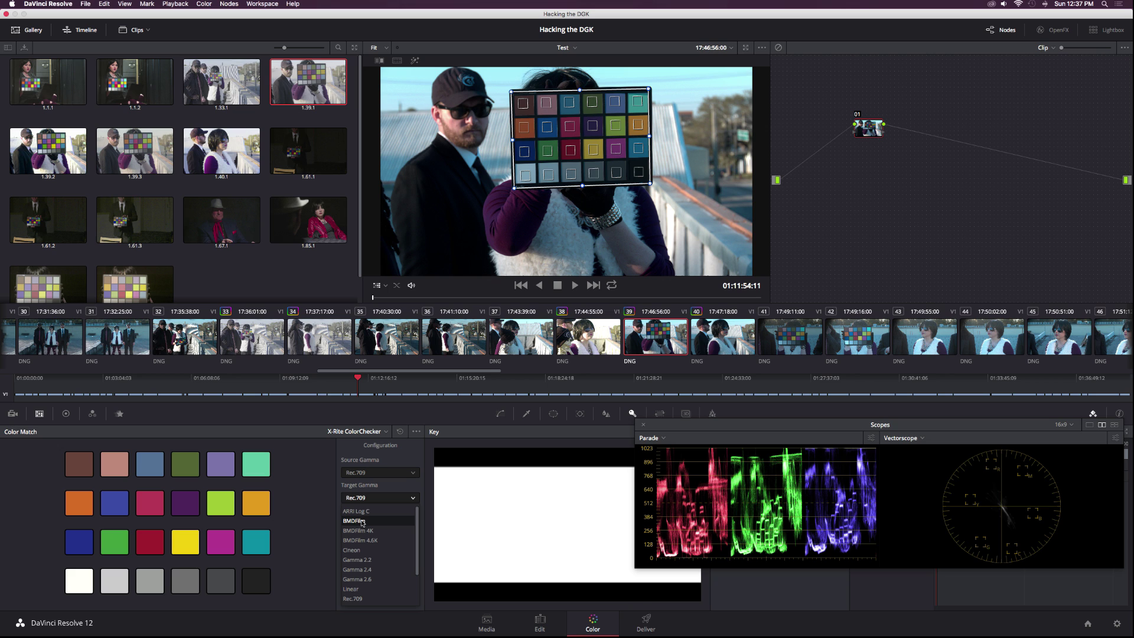
{"action": "left_click", "coordinate": [356, 521]}
{"action": "left_click", "coordinate": [354, 525]}
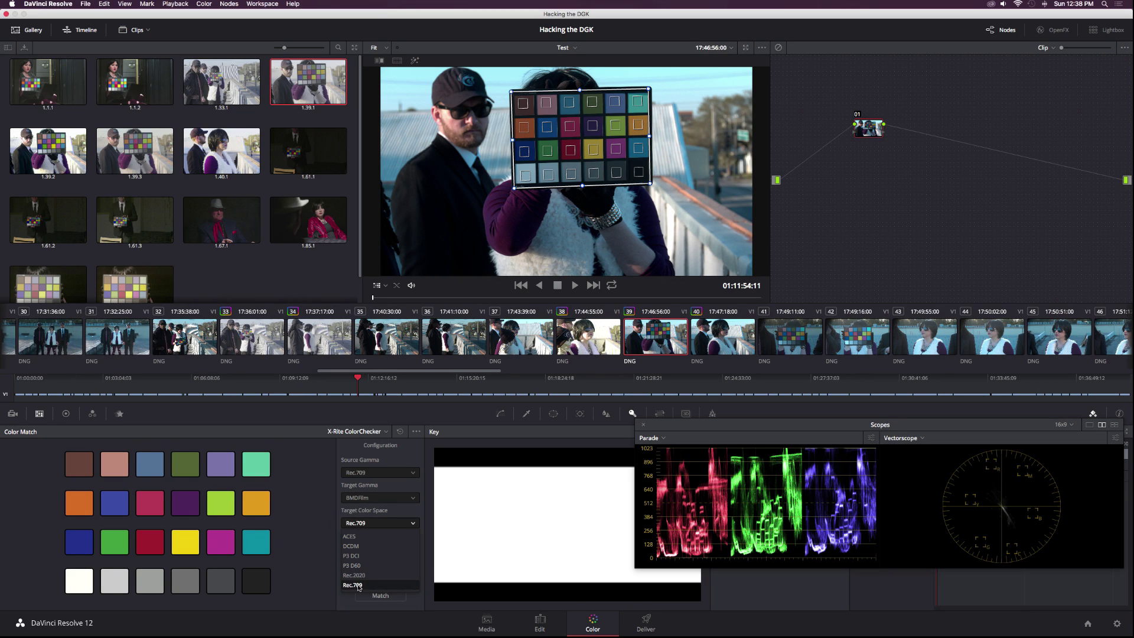
{"action": "left_click", "coordinate": [355, 584]}
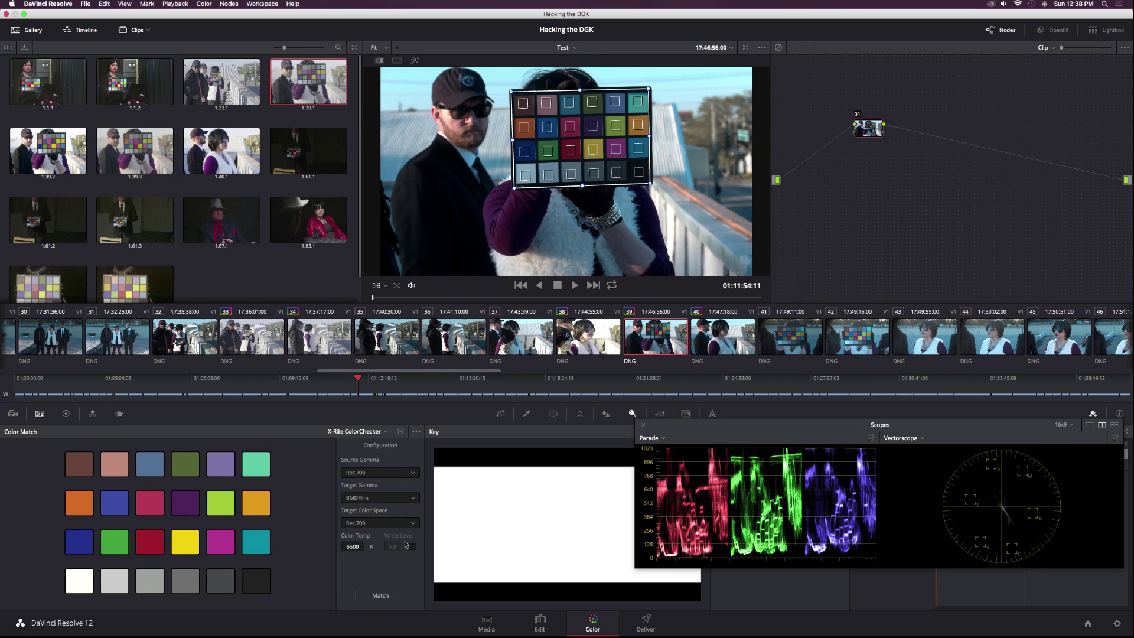
{"action": "left_click", "coordinate": [380, 595]}
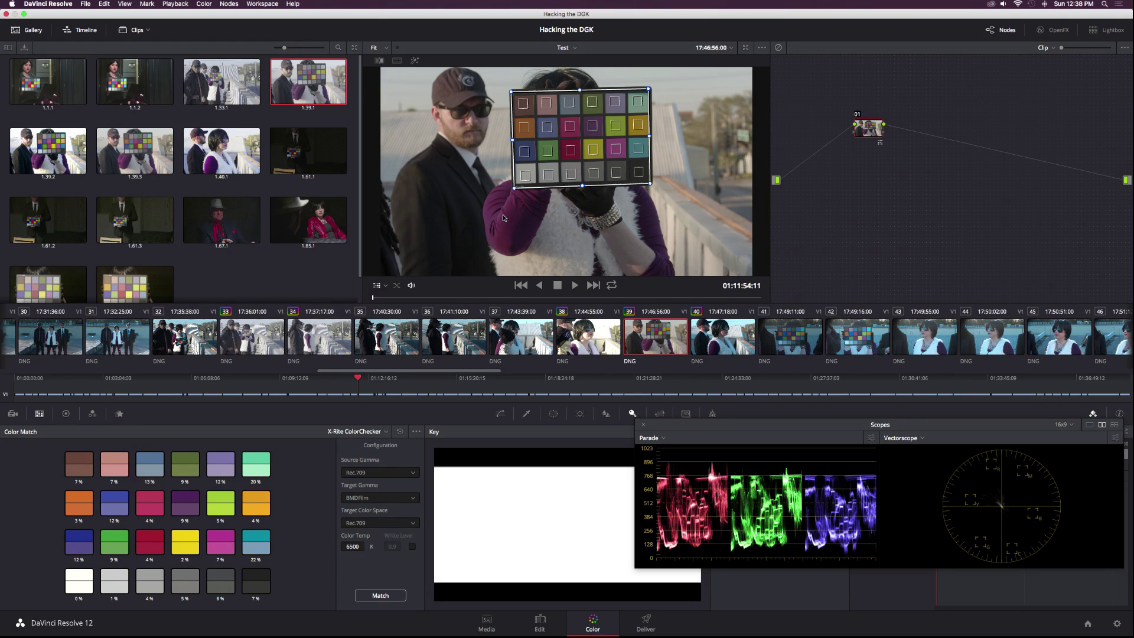
Step: Change Color Temp to 9000 K and rerun the chart match
{"action": "left_click_drag", "start_coordinate": [352, 547], "coordinate": [348, 563]}
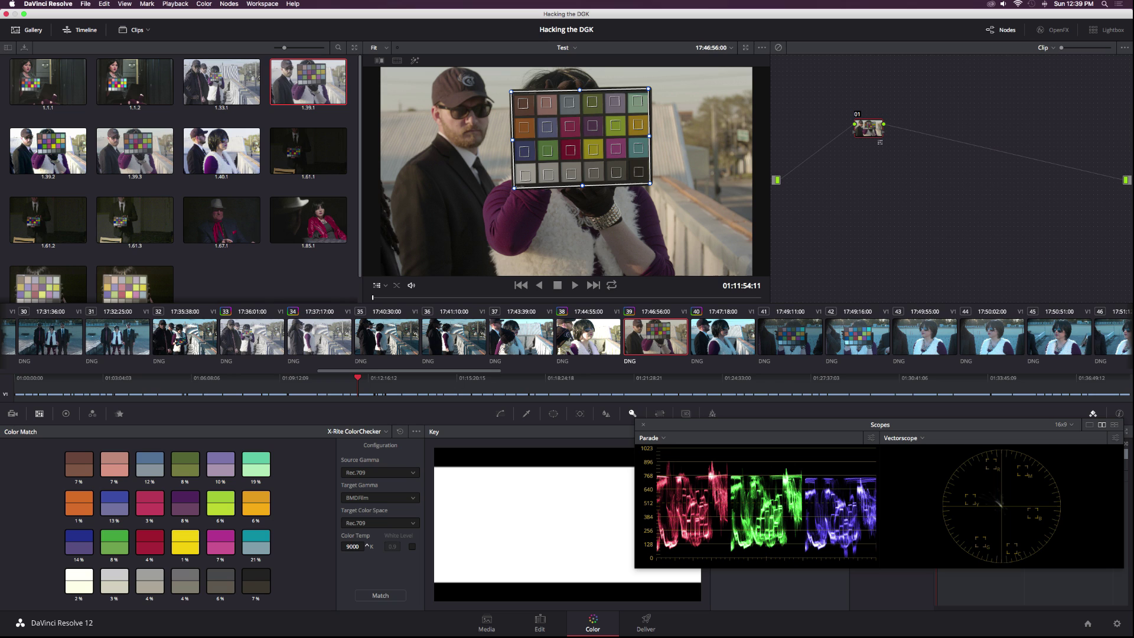
{"action": "left_click", "coordinate": [371, 596]}
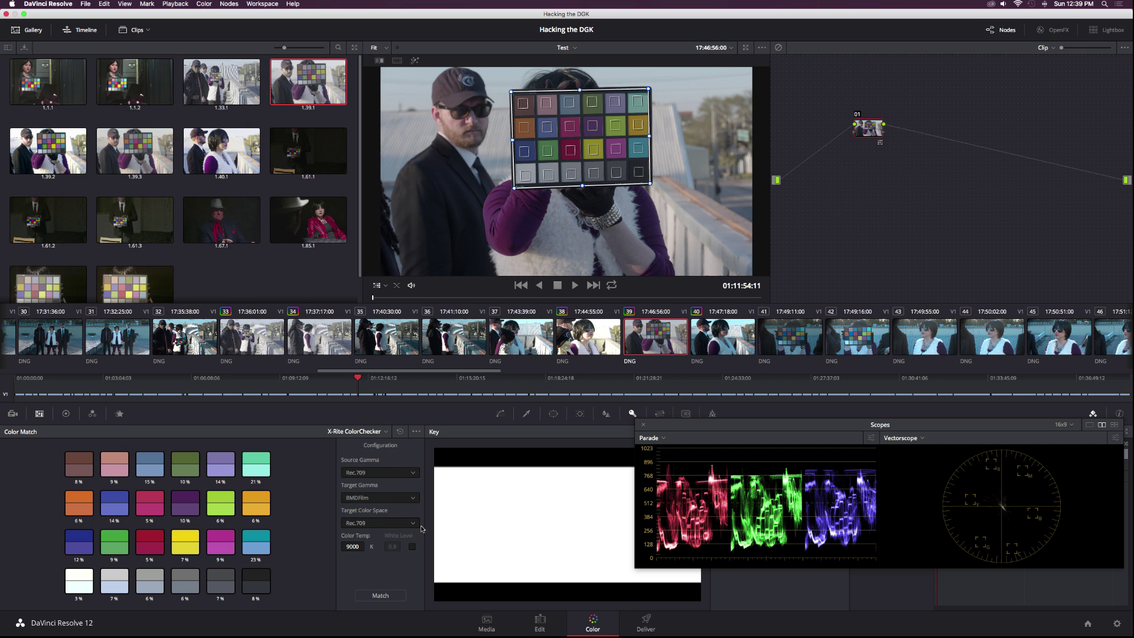
Step: Enable White Level and rematch at 0.8, then 0.7
{"action": "left_click", "coordinate": [412, 547]}
{"action": "left_click", "coordinate": [383, 596]}
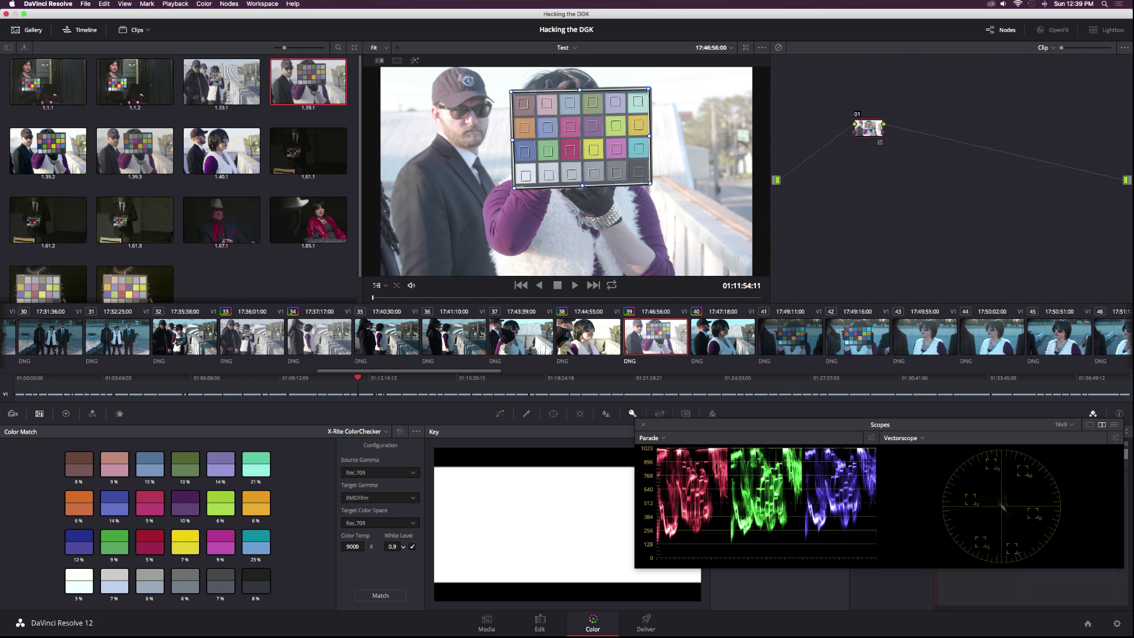
{"action": "left_click", "coordinate": [375, 596]}
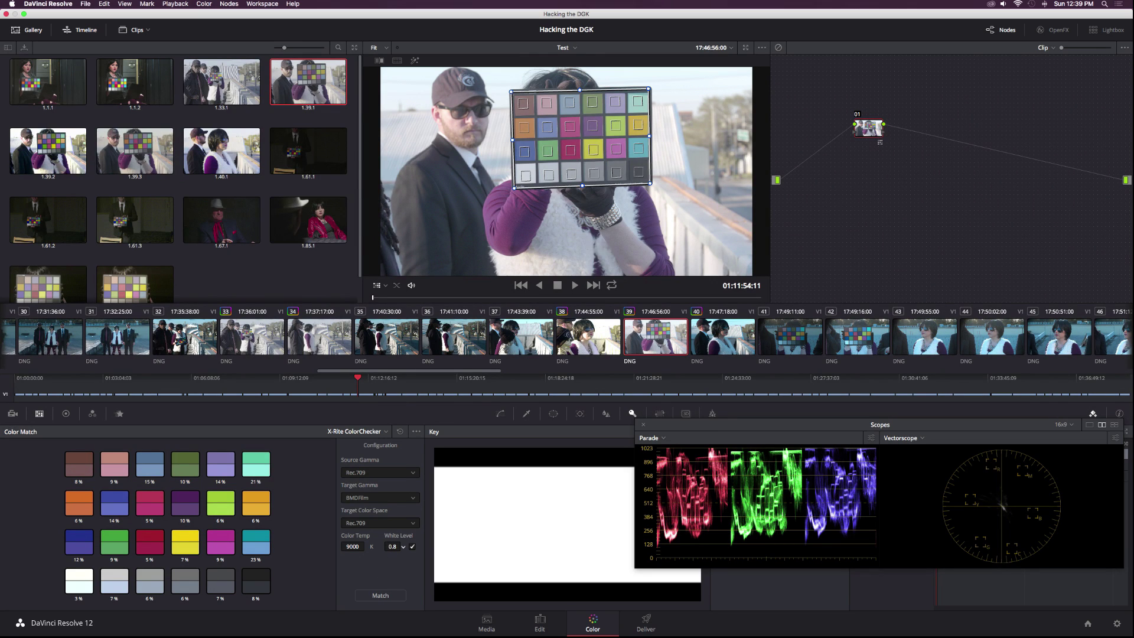
{"action": "left_click", "coordinate": [380, 594]}
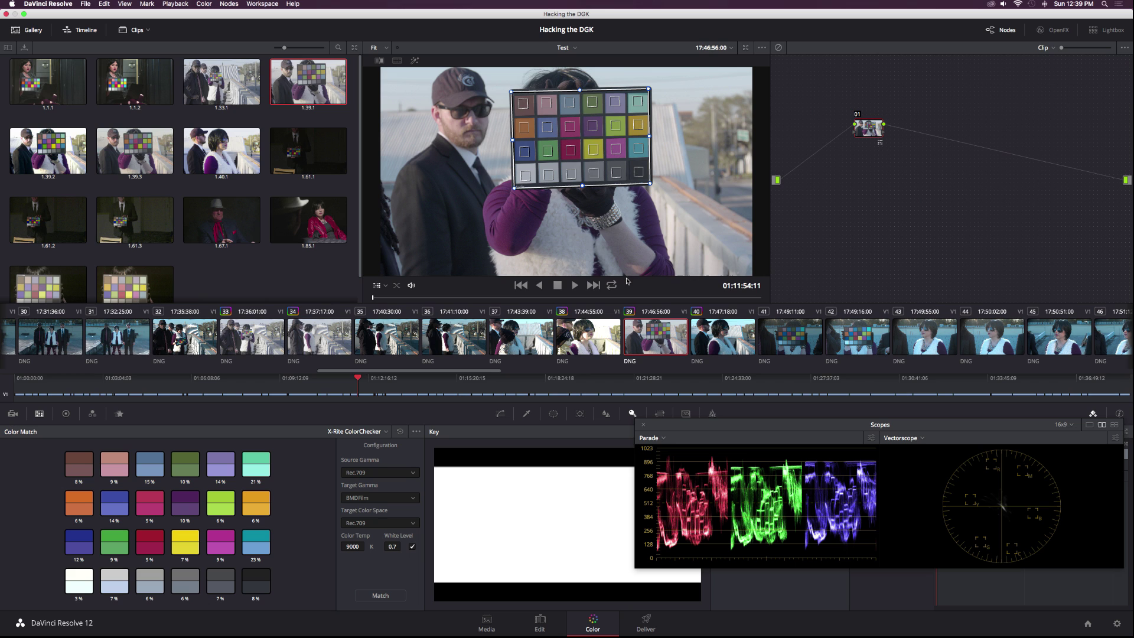
Step: Grab the matched grade as still 1.39.4 and apply it to the rooftop clip 40
{"action": "right_click", "coordinate": [461, 175]}
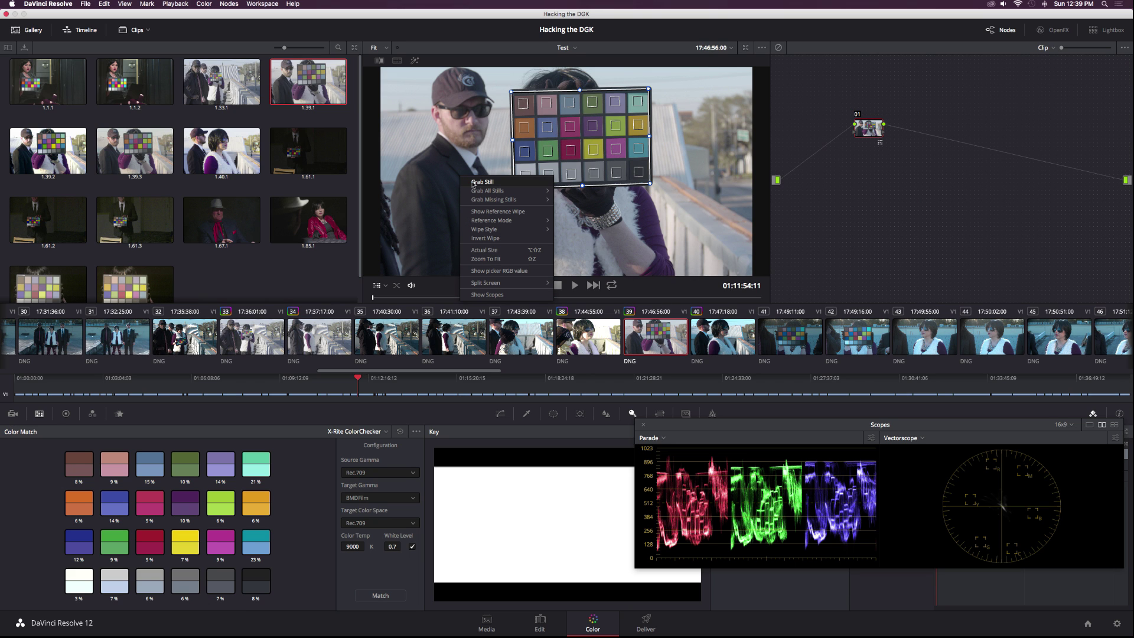
{"action": "left_click", "coordinate": [473, 183]}
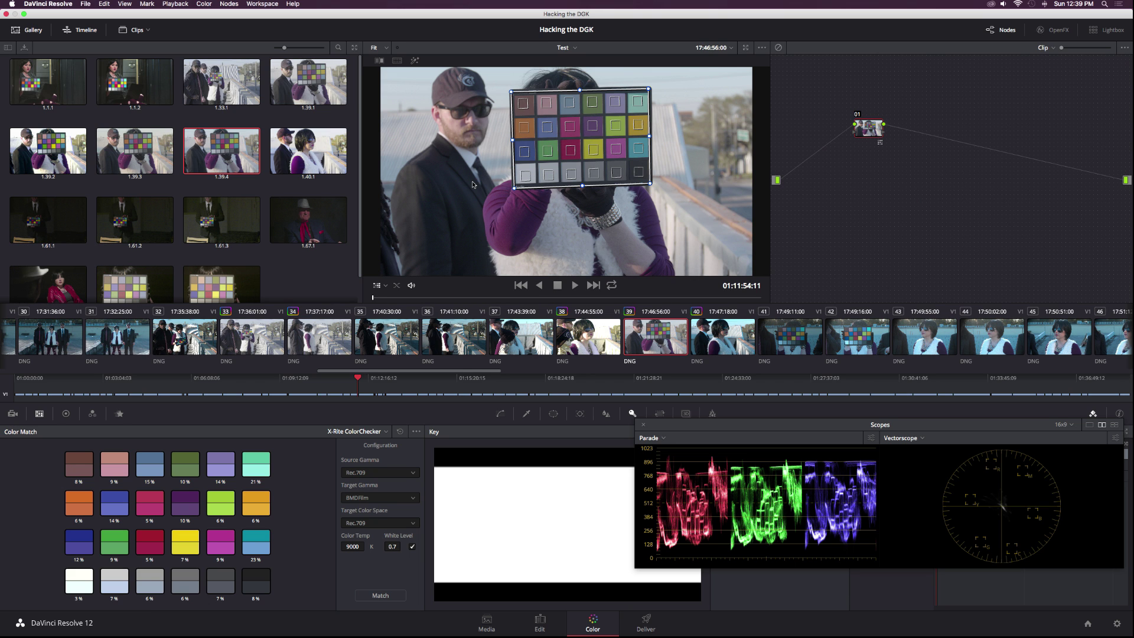
{"action": "left_click", "coordinate": [724, 348]}
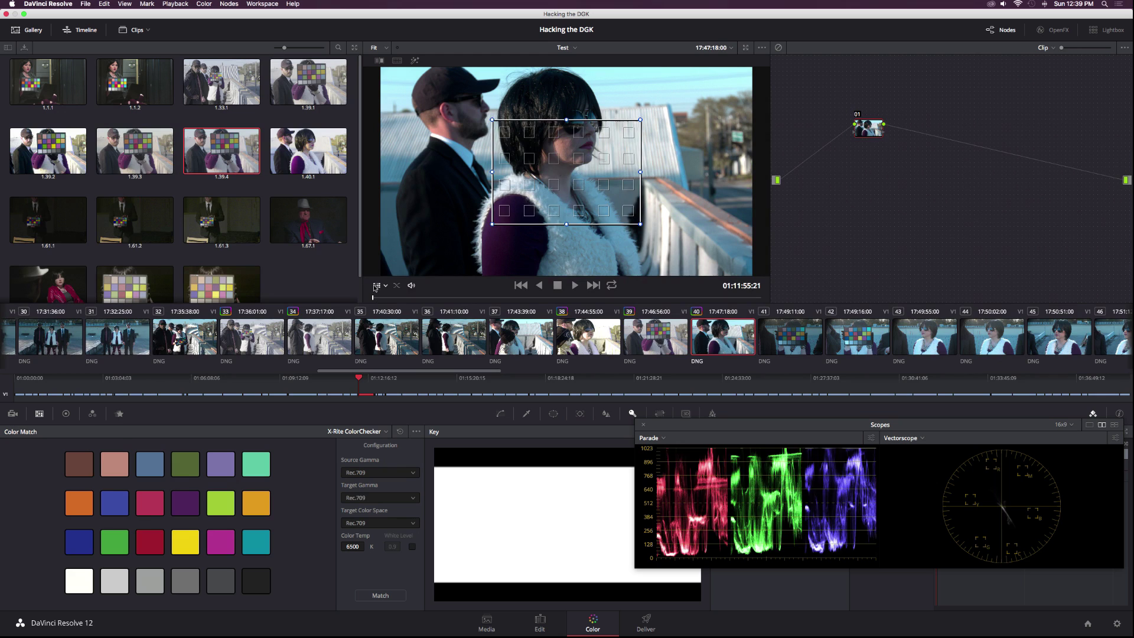
{"action": "right_click", "coordinate": [240, 152]}
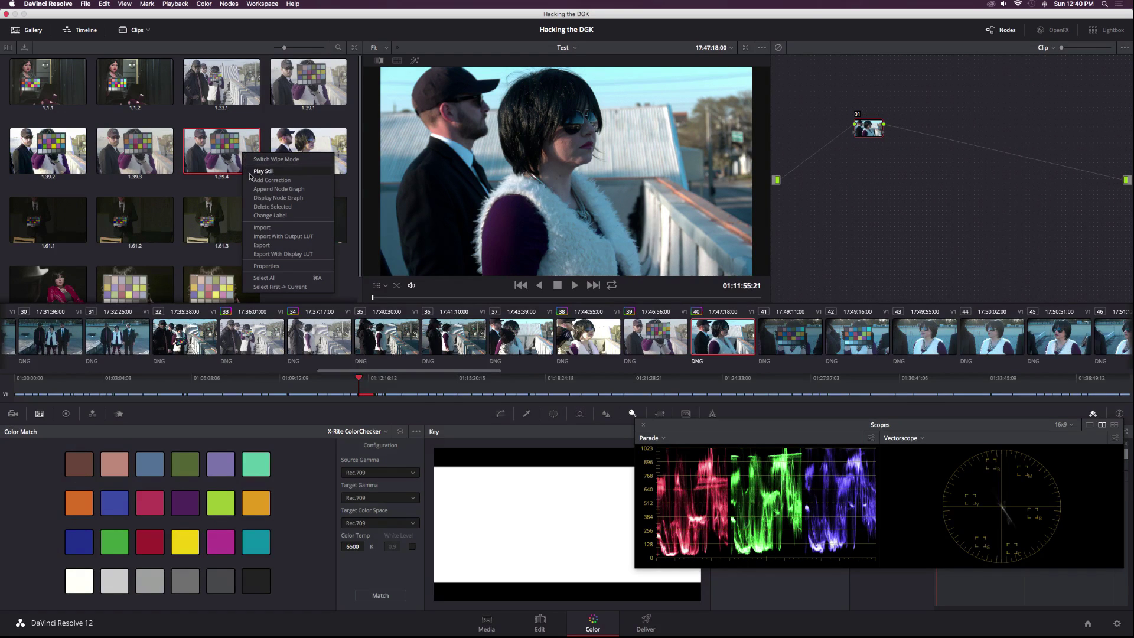
{"action": "left_click", "coordinate": [253, 180]}
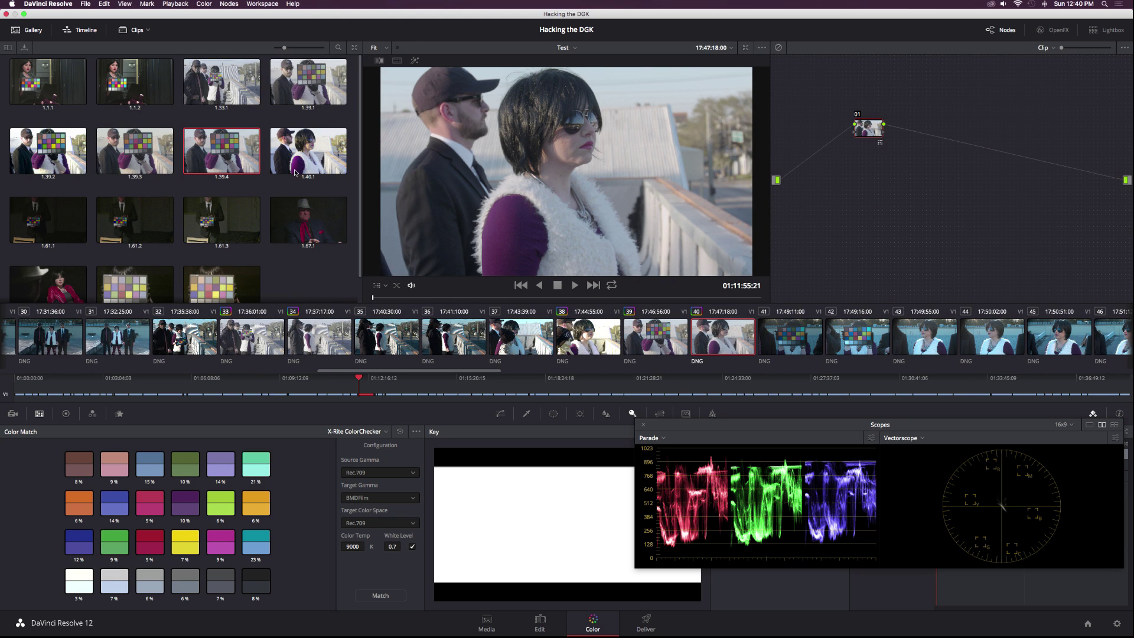
Step: Add node 02 with contrast 1.238 and slightly brighter midtones
{"action": "left_click_drag", "start_coordinate": [856, 129], "coordinate": [798, 111]}
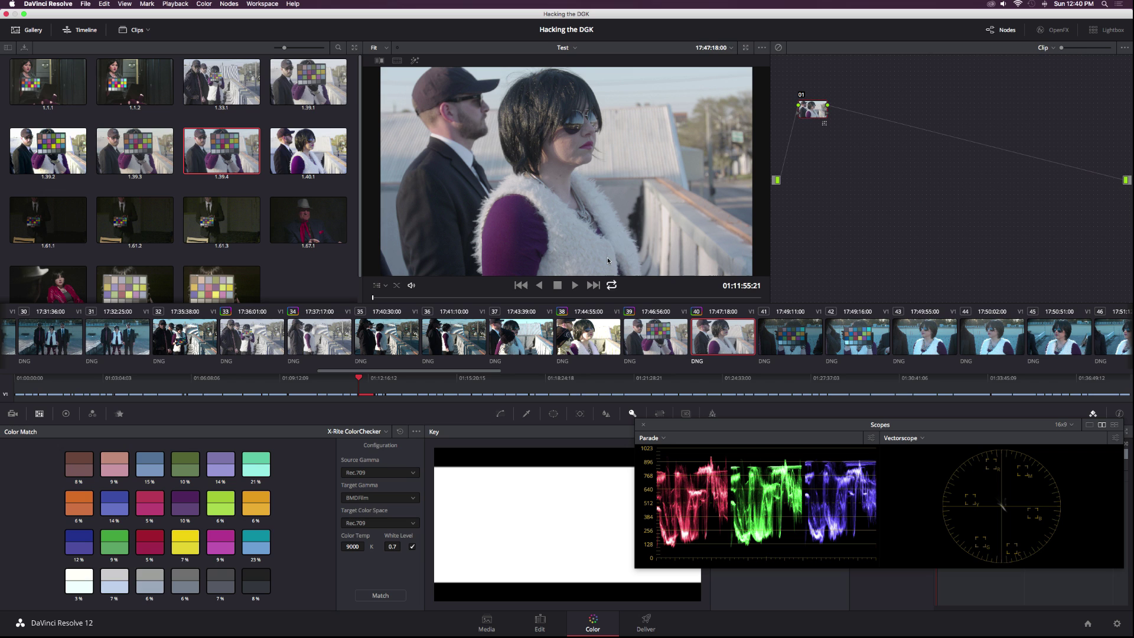
{"action": "key", "text": "alt+s"}
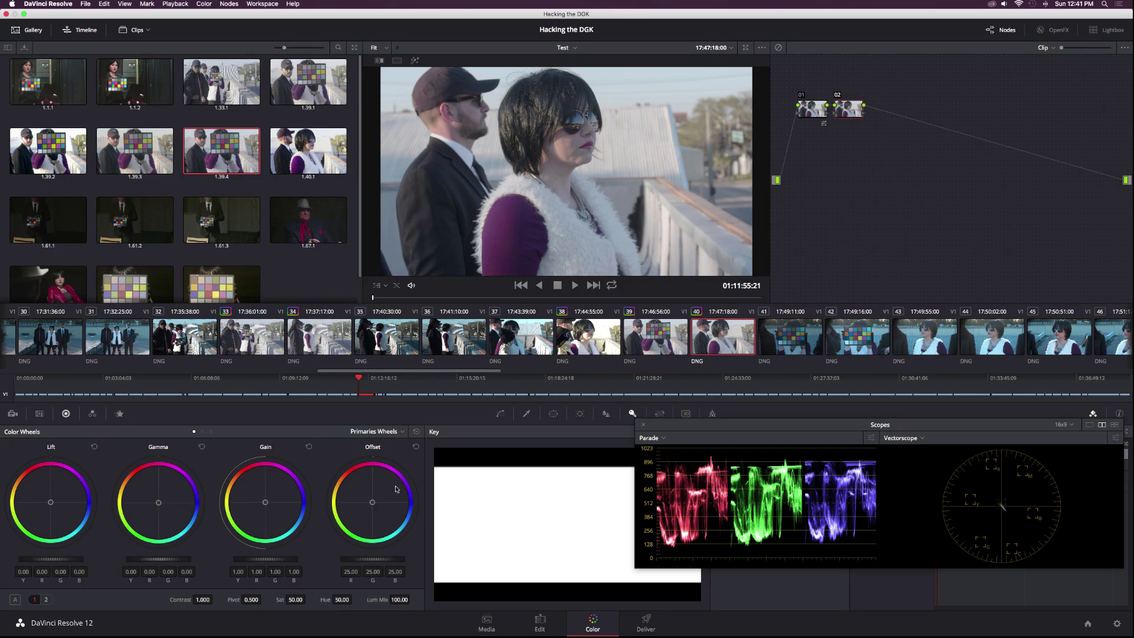
{"action": "left_click_drag", "start_coordinate": [209, 598], "coordinate": [215, 600]}
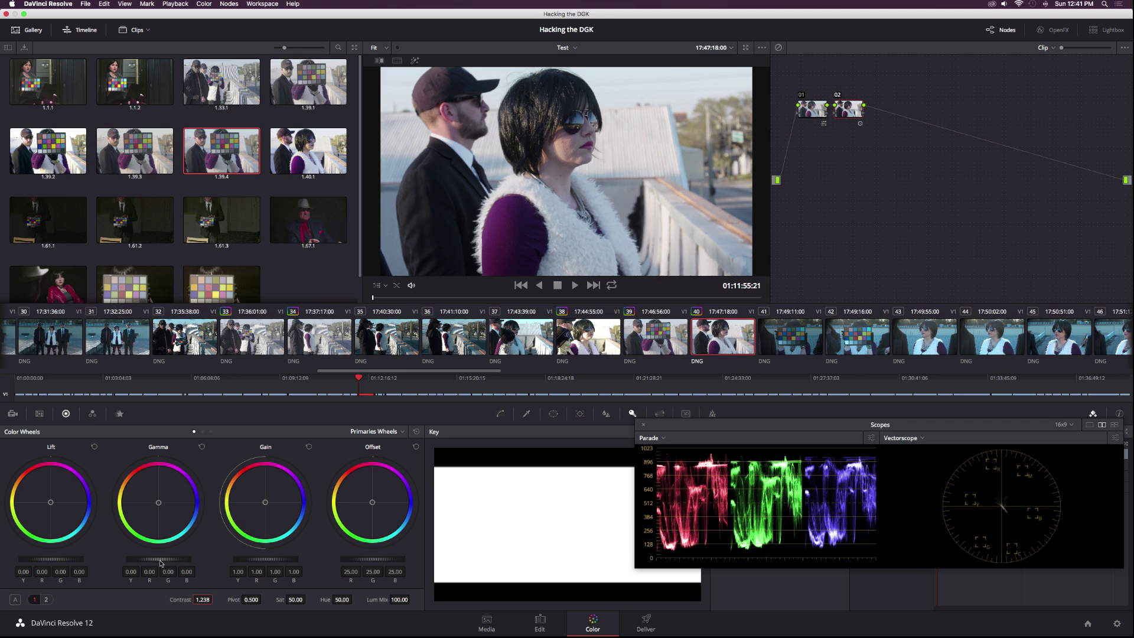
{"action": "left_click_drag", "start_coordinate": [161, 561], "coordinate": [267, 564]}
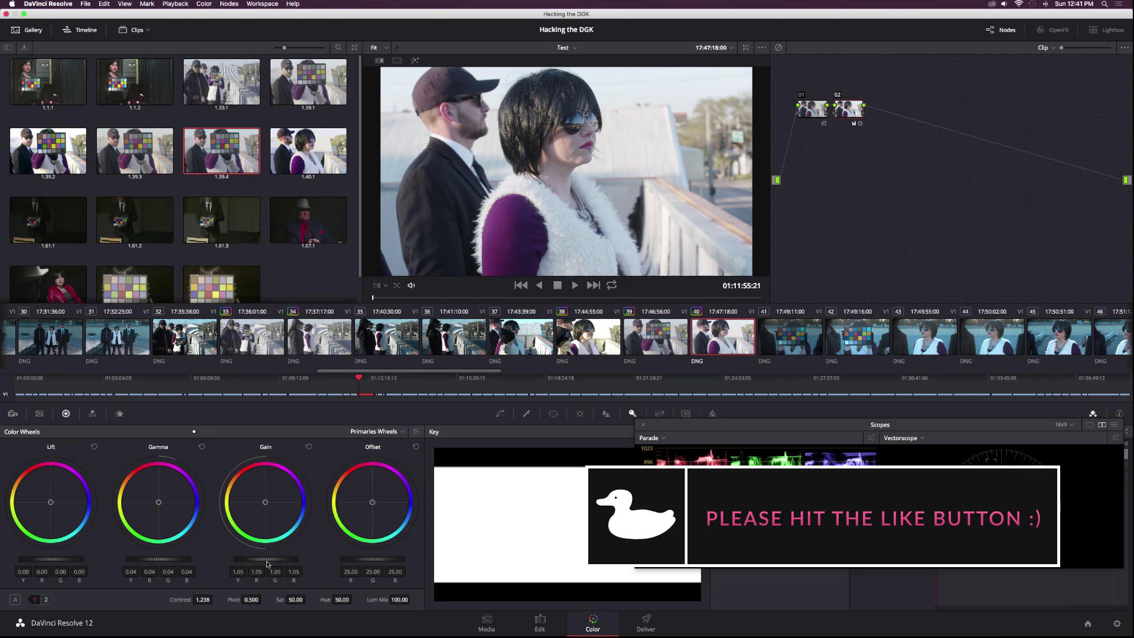
Step: Add node 03 warming the highlights toward red and nudging midtones toward blue
{"action": "key", "text": "alt+s"}
{"action": "left_click_drag", "start_coordinate": [253, 511], "coordinate": [252, 476]}
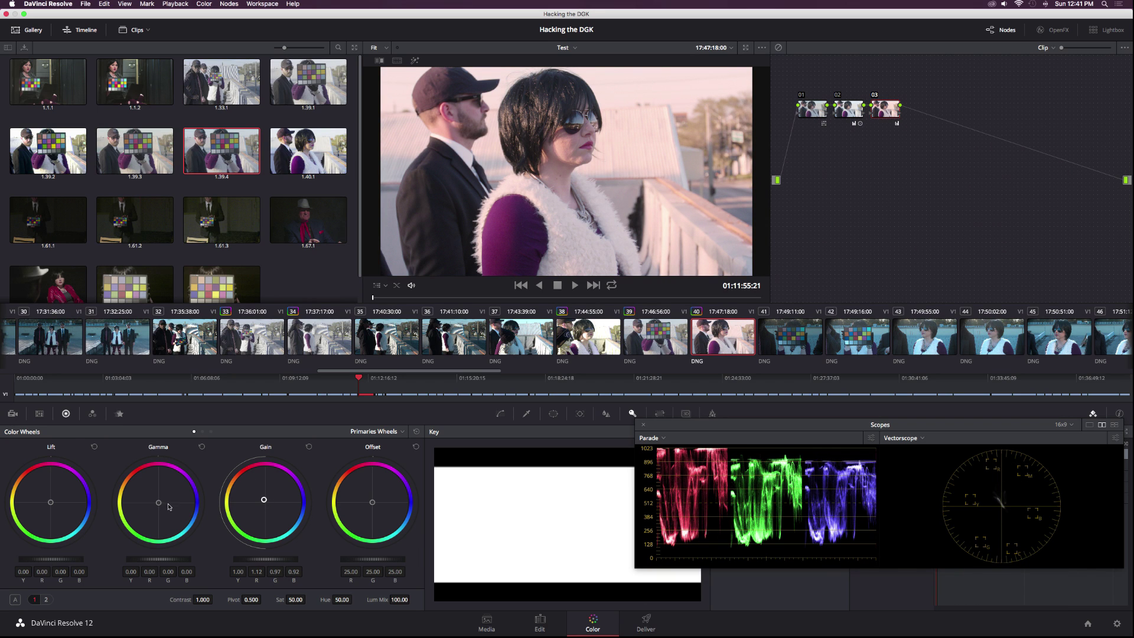
{"action": "left_click_drag", "start_coordinate": [161, 508], "coordinate": [175, 519]}
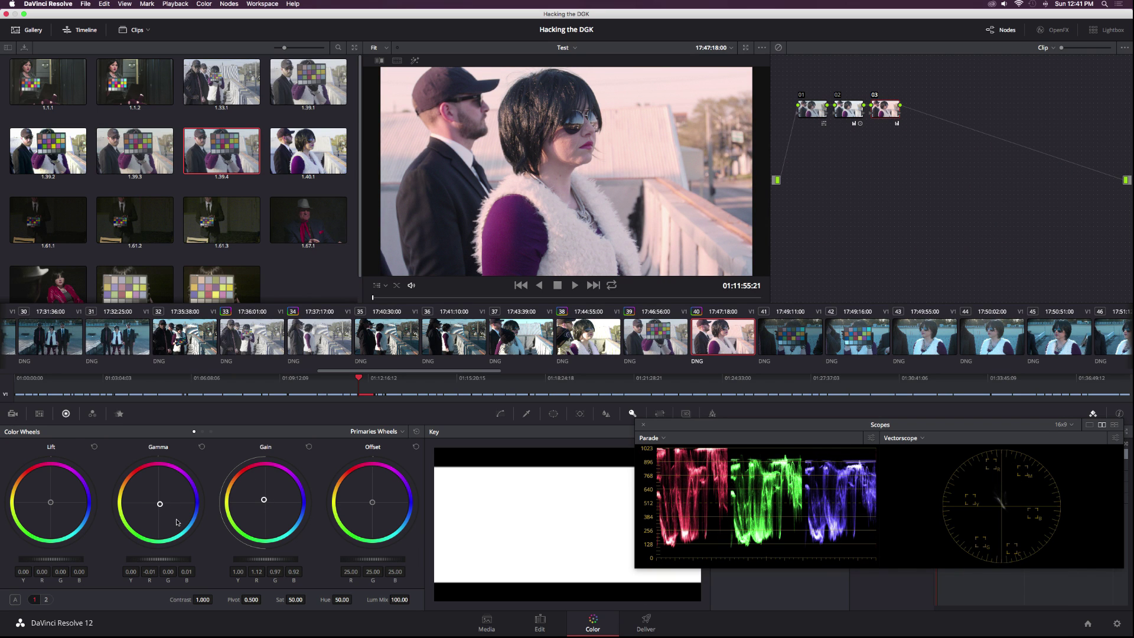